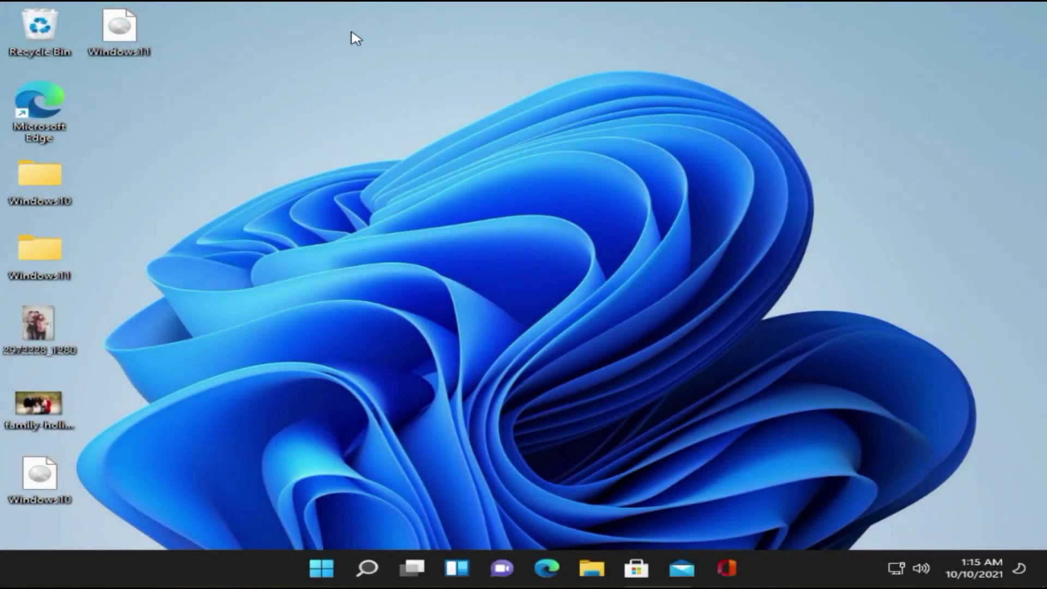
Refresh the desktop, then download and run MediaCreationToolW11.exe from Microsoft's Download Windows 11 page
{"action": "right_click", "coordinate": [365, 107]}
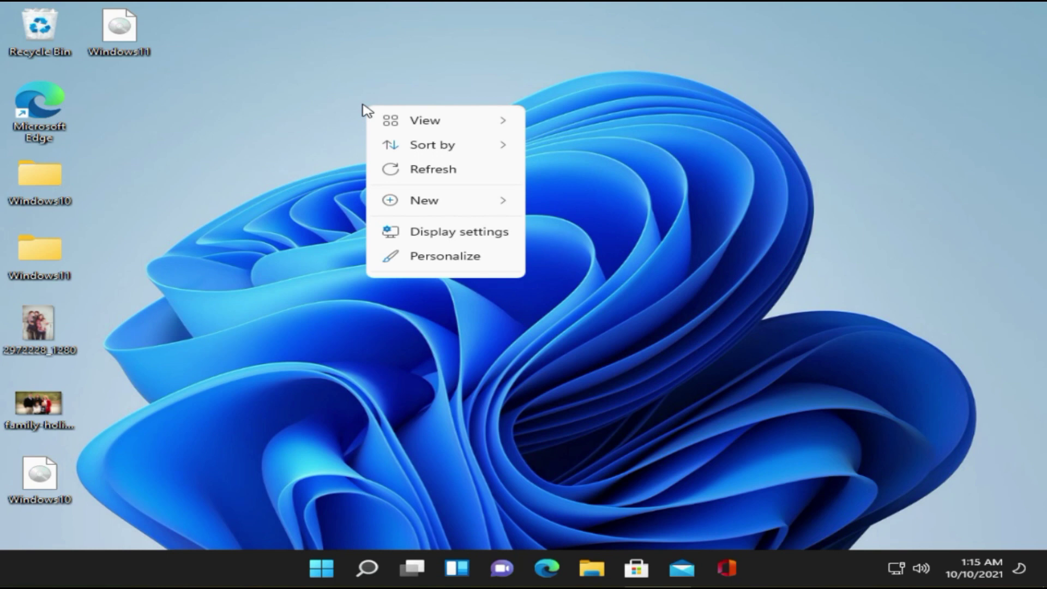
{"action": "left_click", "coordinate": [461, 173]}
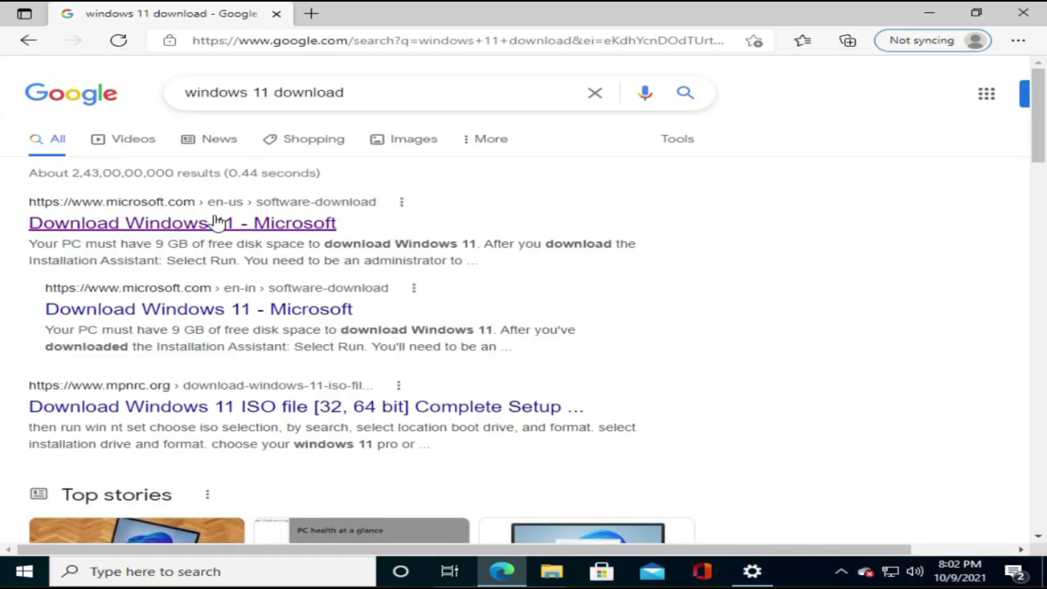
{"action": "left_click", "coordinate": [218, 232]}
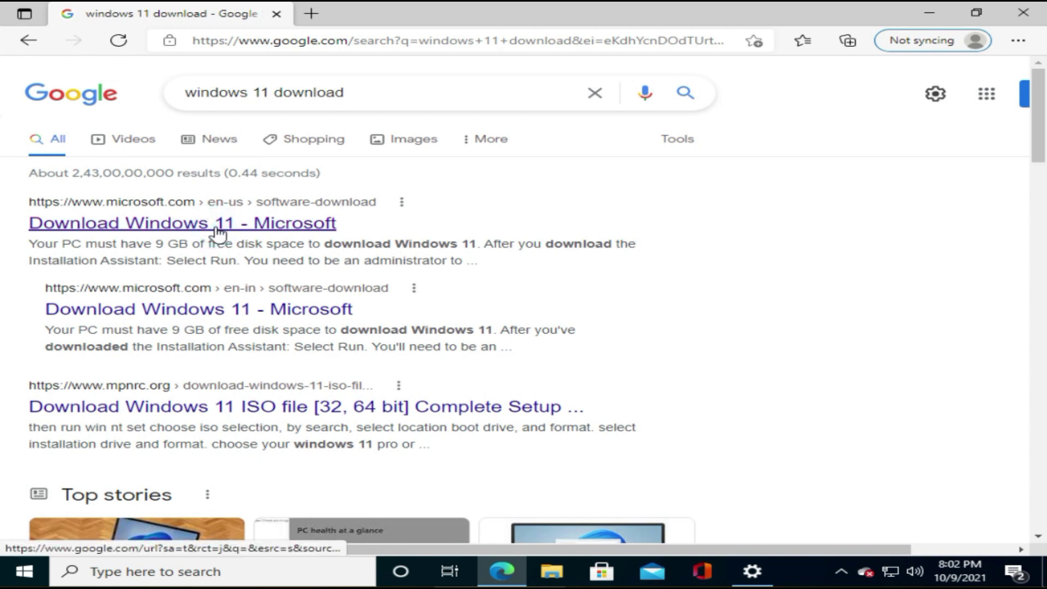
{"action": "scroll", "coordinate": [499, 321], "scroll_direction": "down", "scroll_amount": 6}
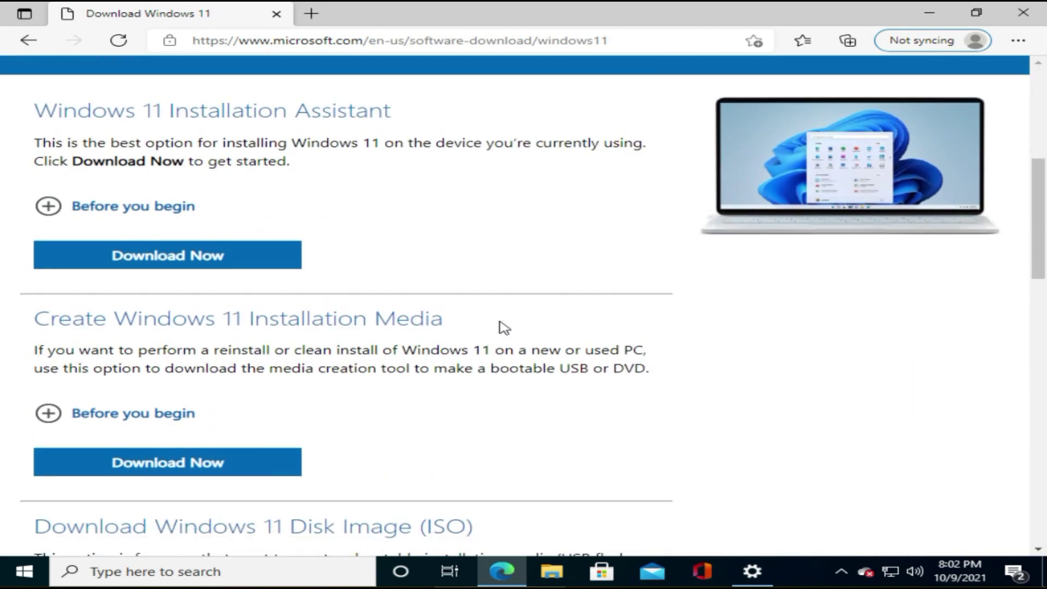
{"action": "scroll", "coordinate": [431, 393], "scroll_direction": "down", "scroll_amount": 3}
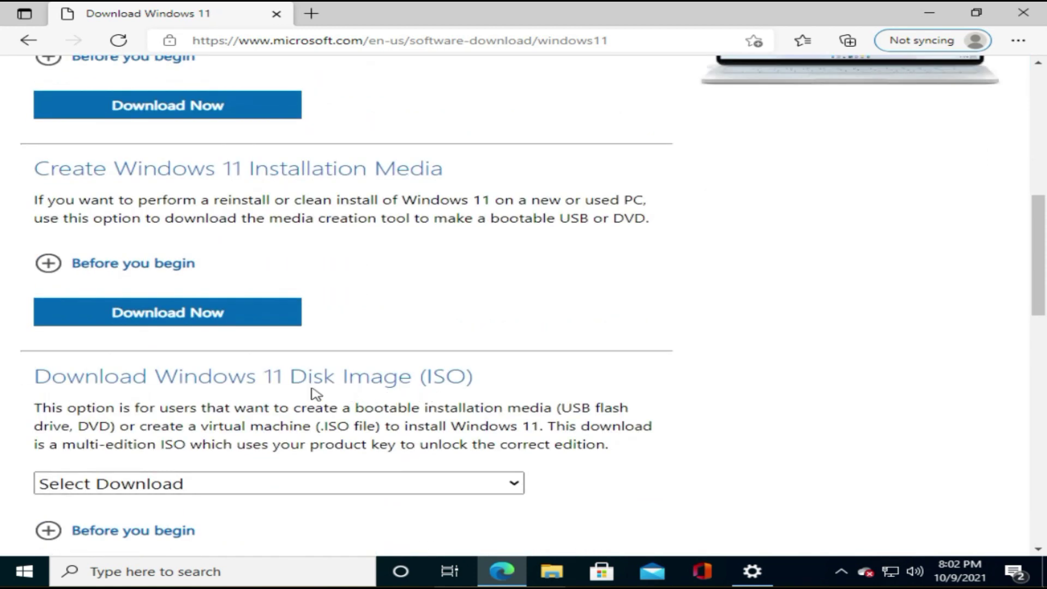
{"action": "left_click", "coordinate": [192, 318]}
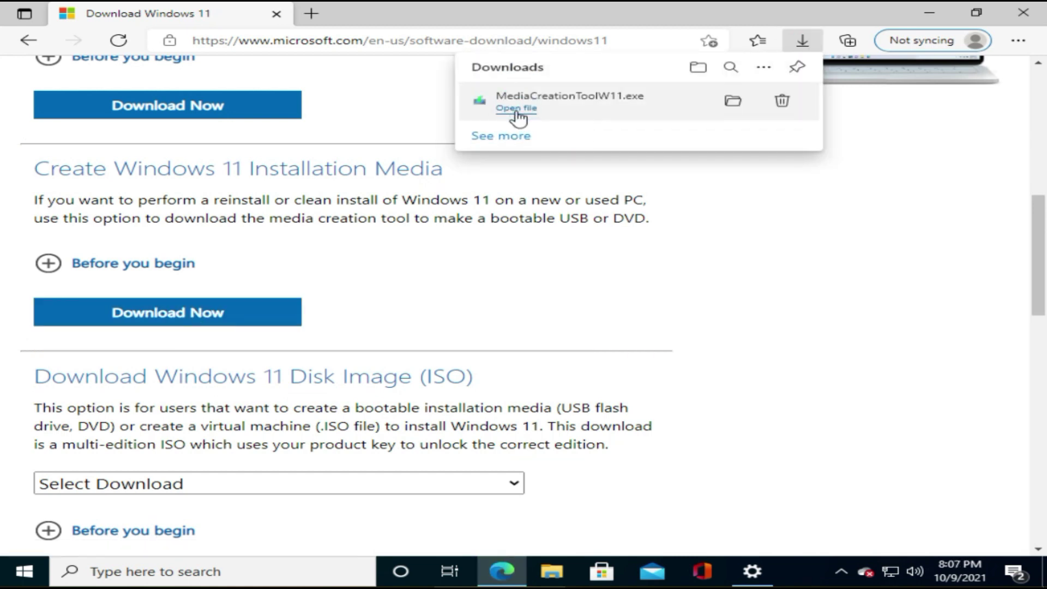
{"action": "left_click", "coordinate": [516, 112]}
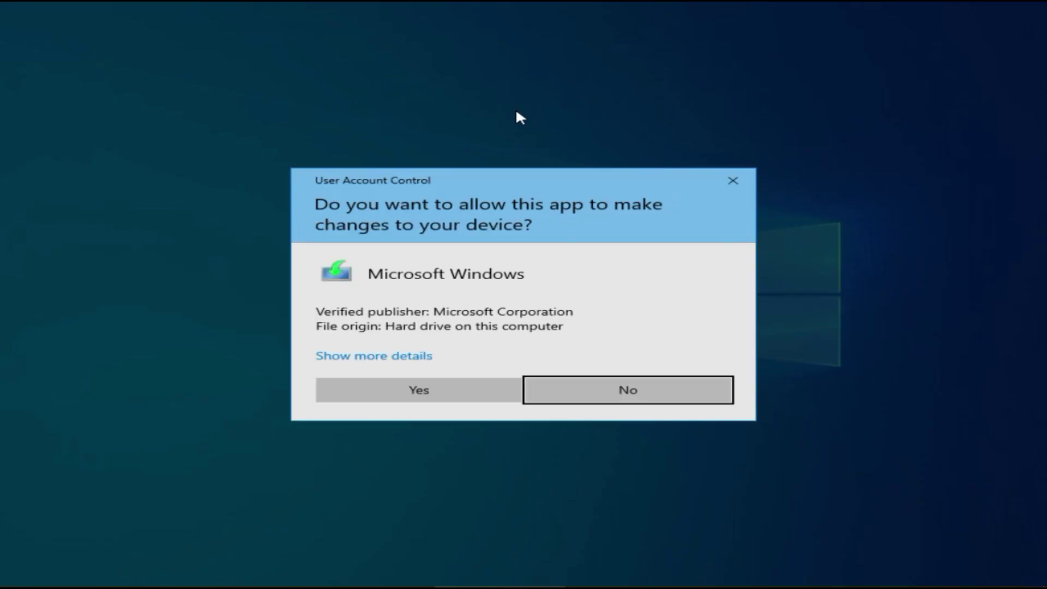
Approve the setup tool, keep the recommended language and edition, and choose ISO file as media
{"action": "left_click", "coordinate": [432, 398]}
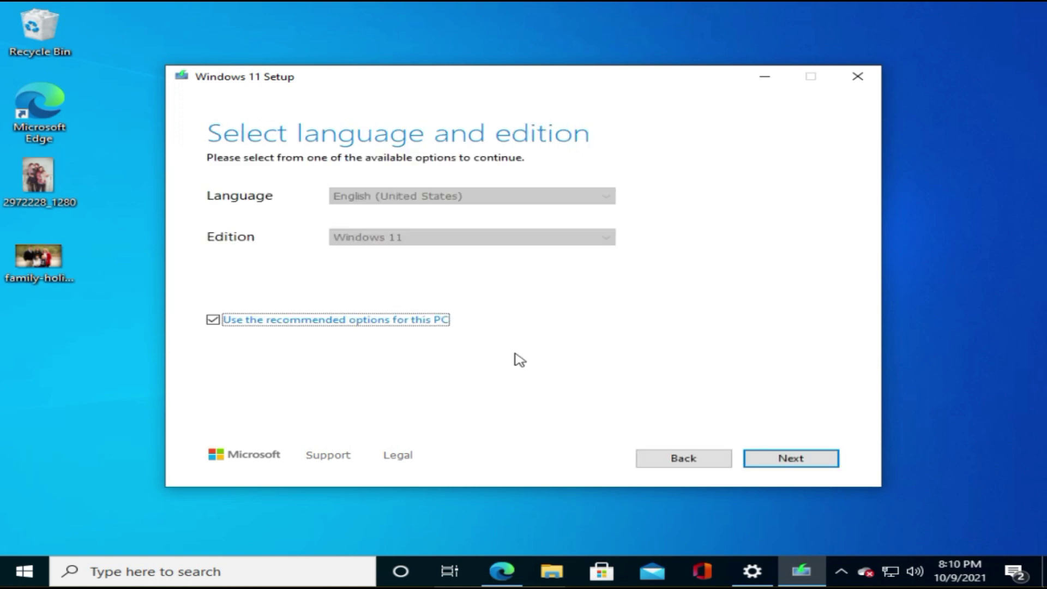
{"action": "left_click", "coordinate": [782, 460]}
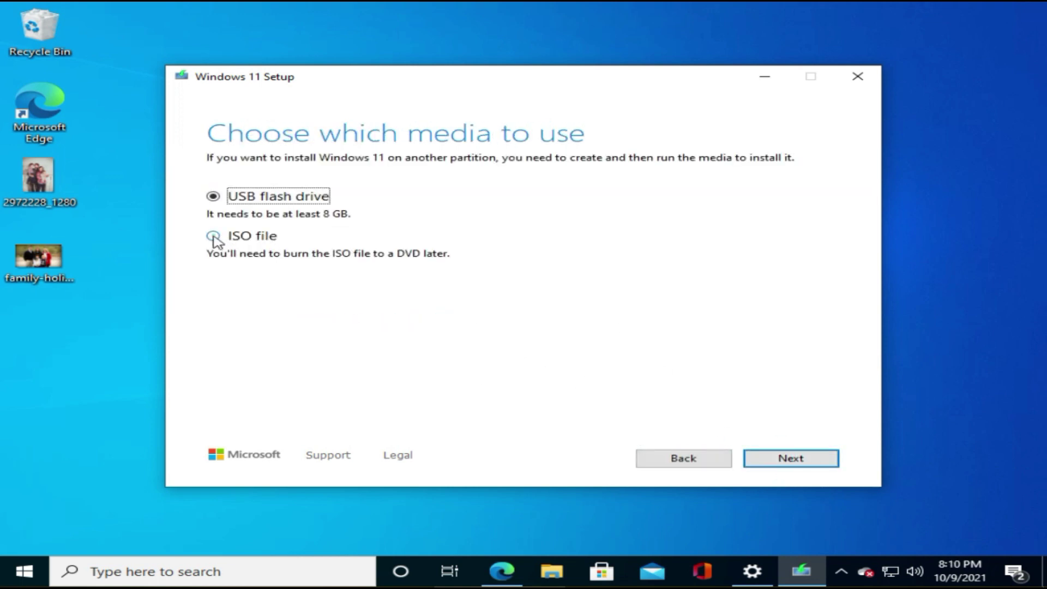
{"action": "left_click", "coordinate": [214, 237]}
{"action": "left_click", "coordinate": [763, 462]}
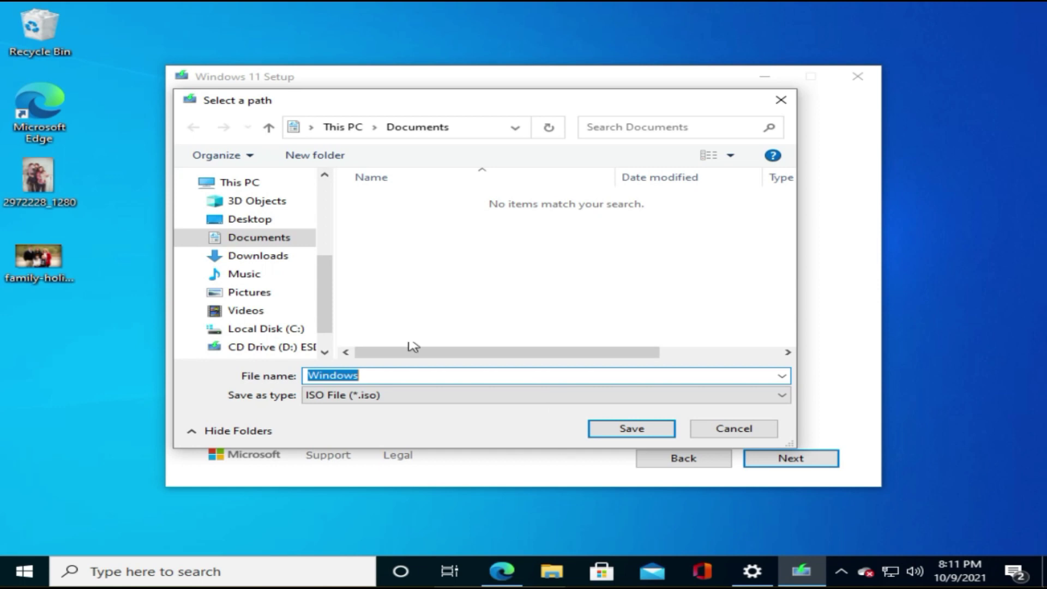
Save the ISO to the Desktop under the name Windows11
{"action": "left_click", "coordinate": [242, 227]}
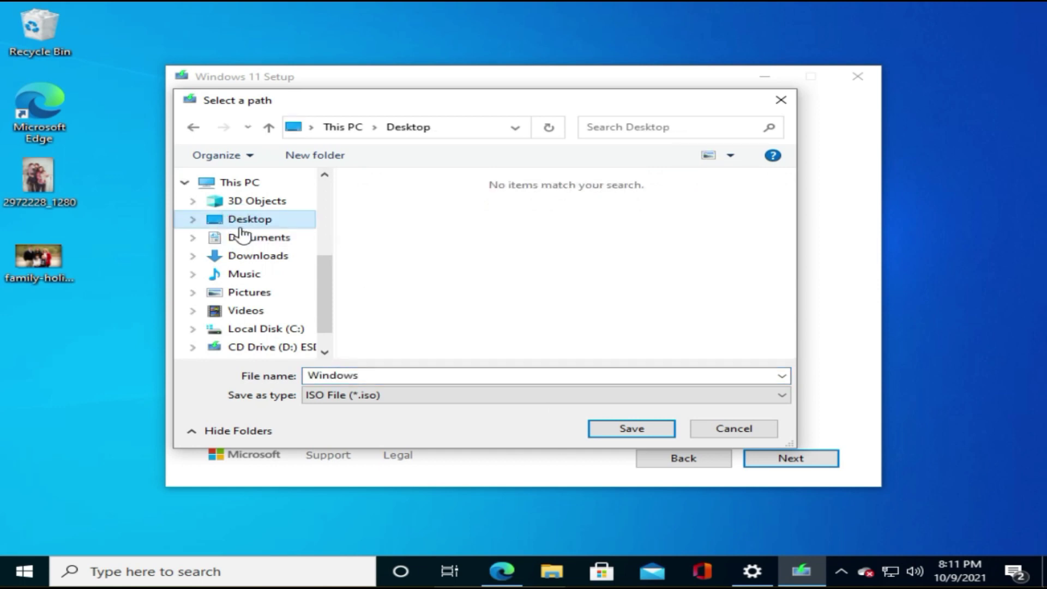
{"action": "left_click", "coordinate": [409, 377]}
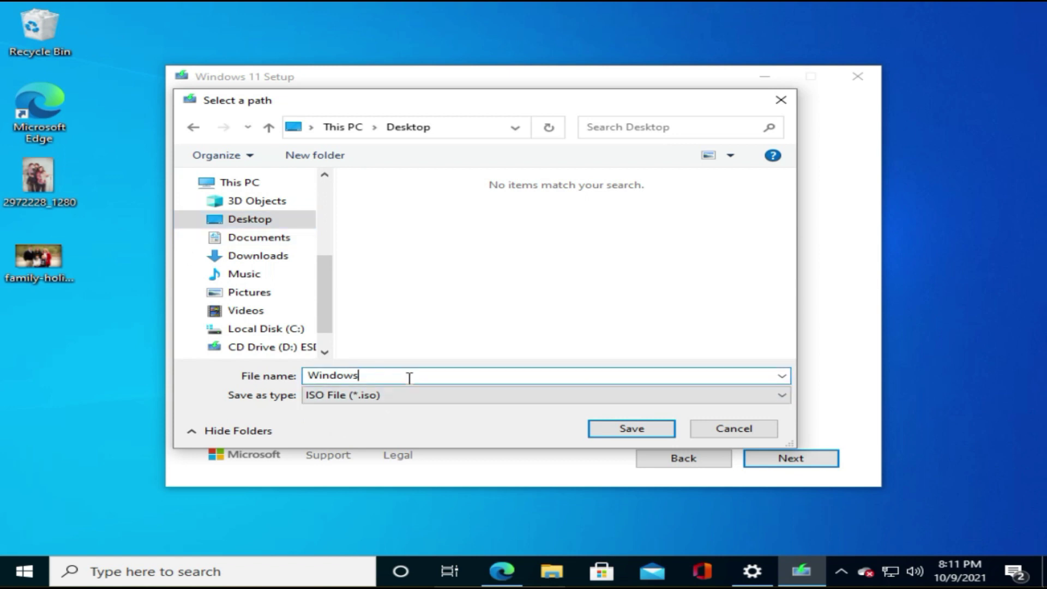
{"action": "type", "text": "11"}
{"action": "left_click", "coordinate": [609, 434]}
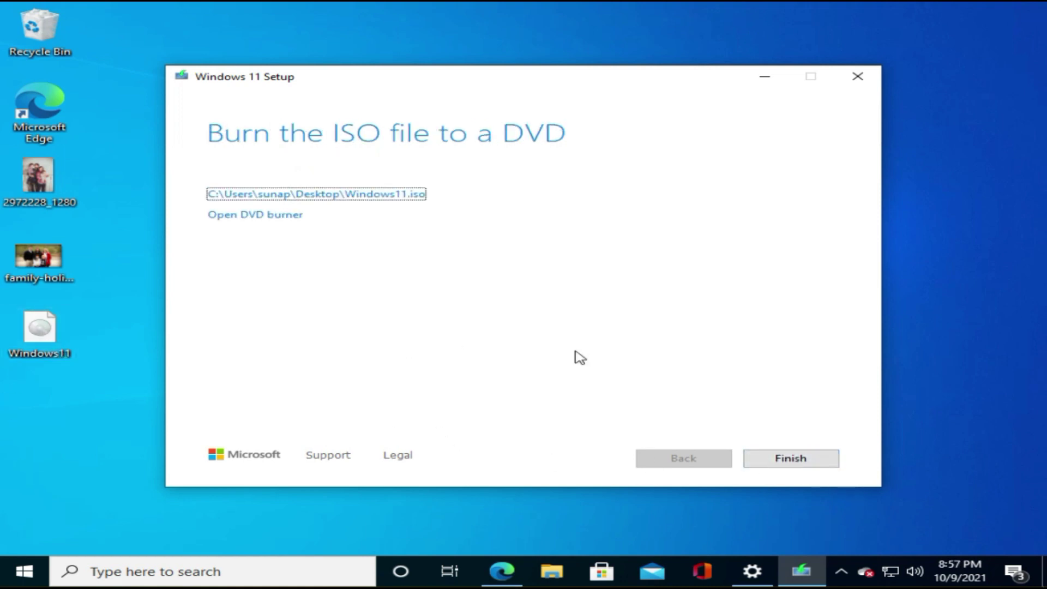
Close the Windows 11 tool, then download, run and approve MediaCreationTool21H1.exe from Microsoft's Windows 10 page
{"action": "left_click", "coordinate": [789, 461]}
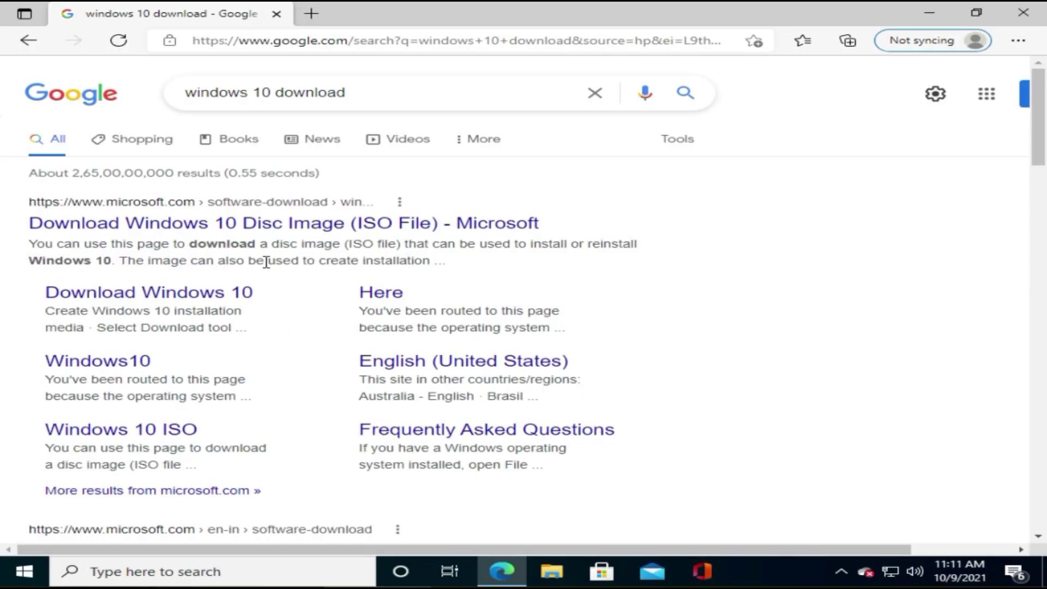
{"action": "left_click", "coordinate": [258, 217]}
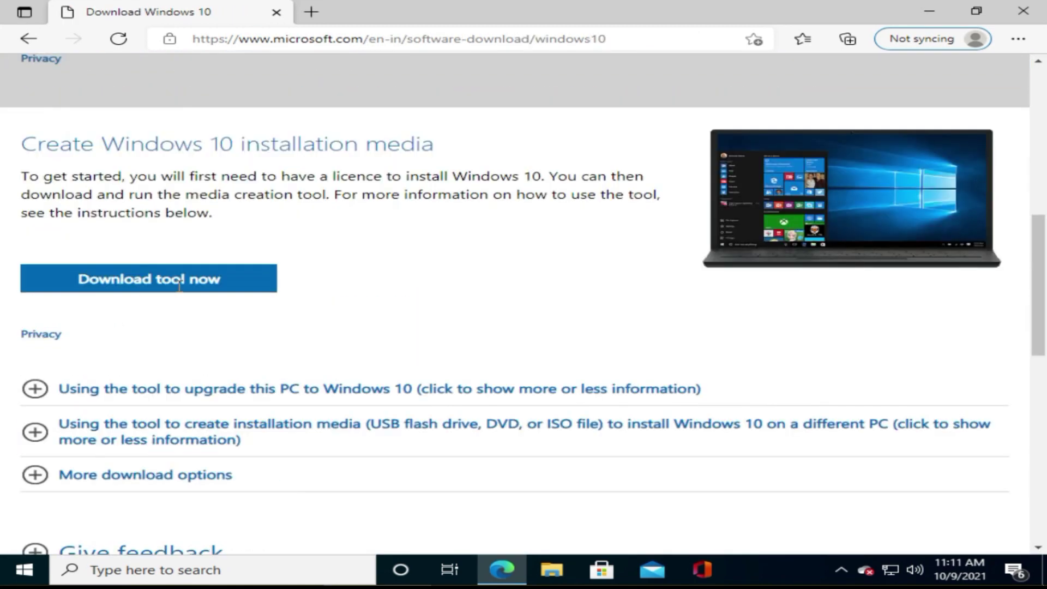
{"action": "left_click", "coordinate": [191, 286]}
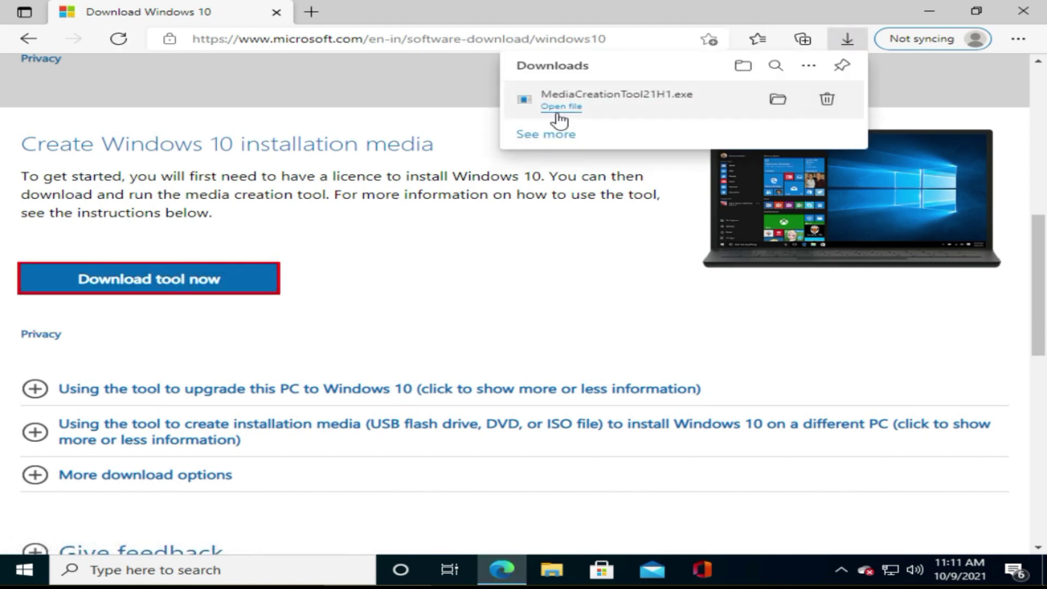
{"action": "left_click", "coordinate": [555, 111]}
{"action": "left_click", "coordinate": [445, 387]}
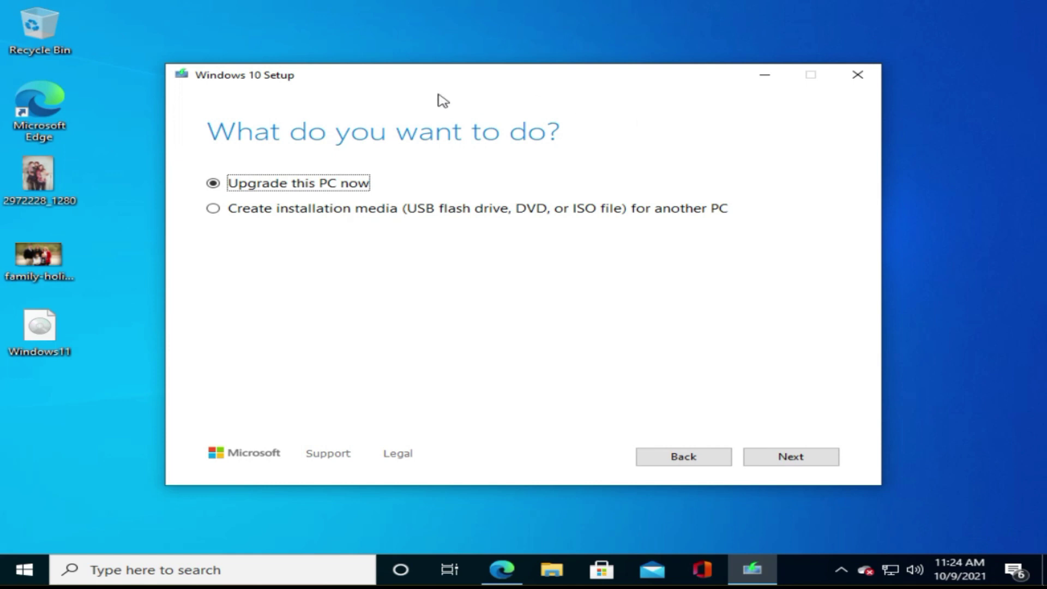
Choose to create installation media with the default language, edition and architecture as an ISO file
{"action": "left_click", "coordinate": [221, 211]}
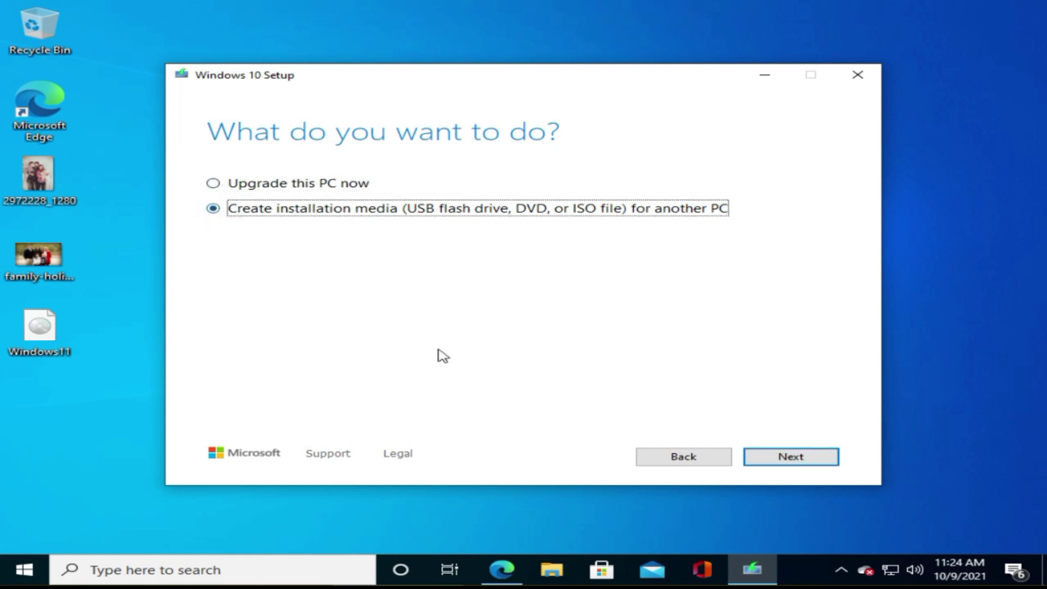
{"action": "left_click", "coordinate": [783, 466]}
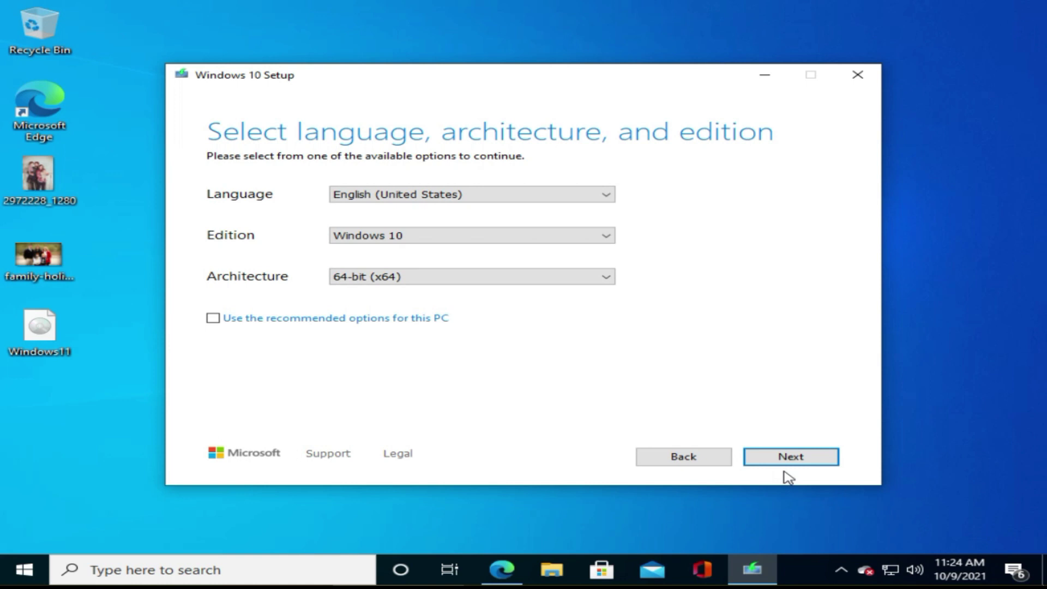
{"action": "left_click", "coordinate": [788, 465]}
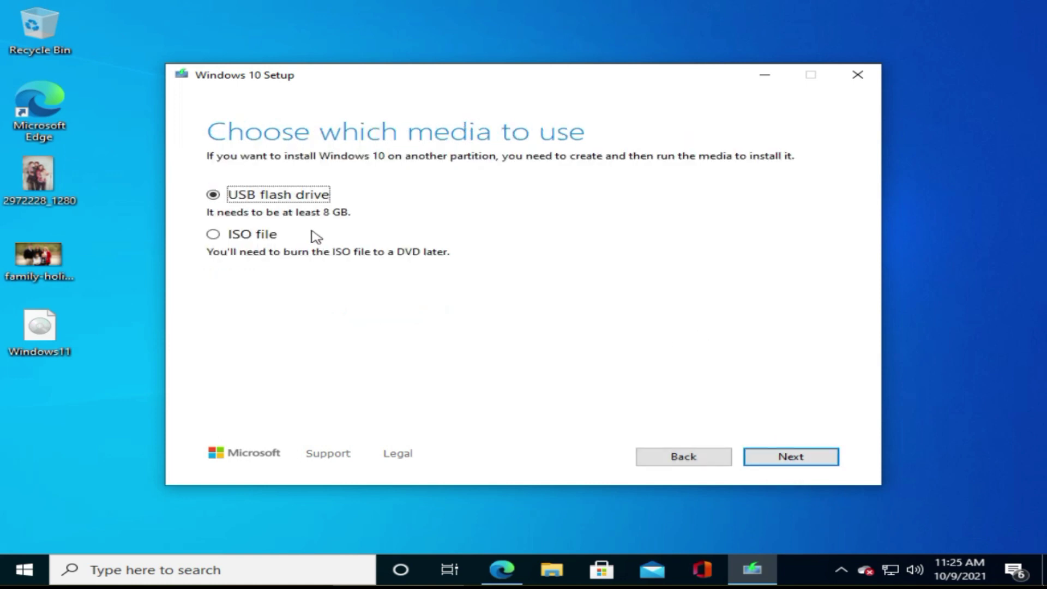
{"action": "left_click", "coordinate": [259, 233]}
{"action": "left_click", "coordinate": [762, 463]}
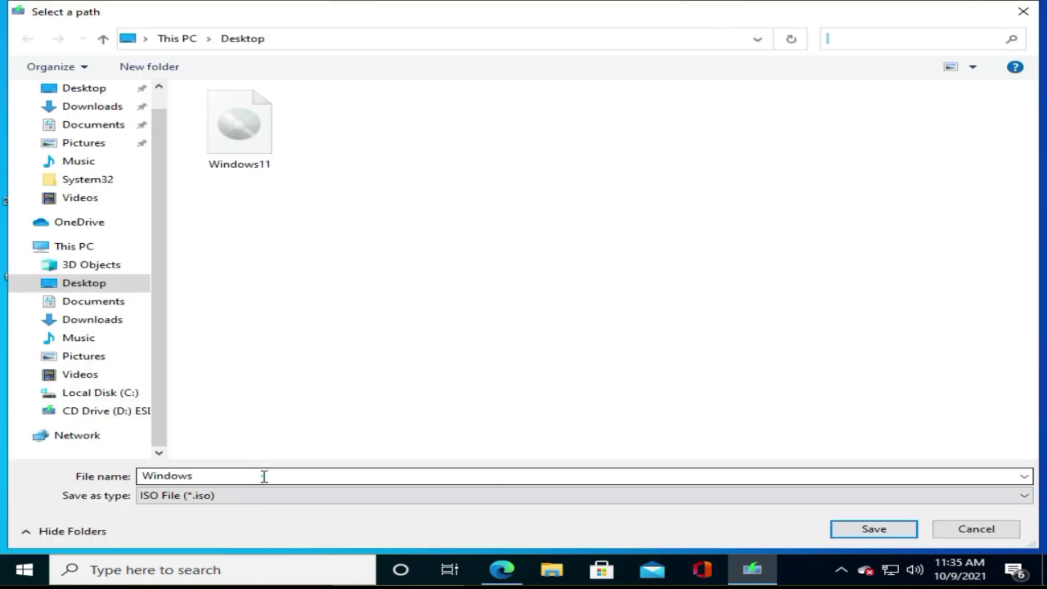
Save the ISO to the Desktop under the name Windows10
{"action": "left_click", "coordinate": [264, 475]}
{"action": "left_click", "coordinate": [264, 474]}
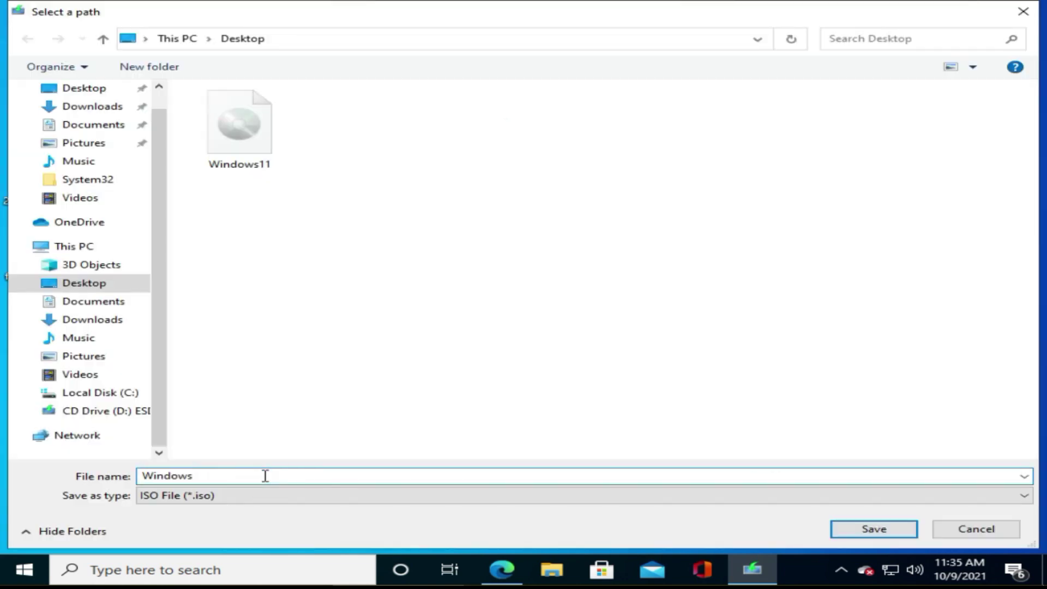
{"action": "type", "text": "10"}
{"action": "left_click", "coordinate": [867, 528]}
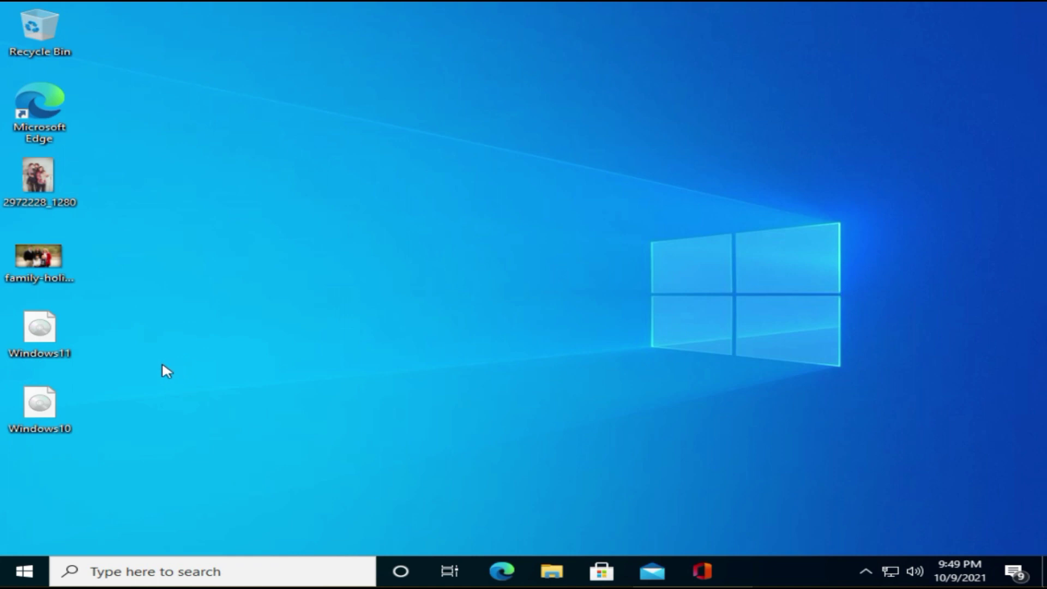
Extract Windows11.iso with 7-Zip into a Windows11 Desktop folder and close the finished progress window
{"action": "double_click", "coordinate": [52, 341]}
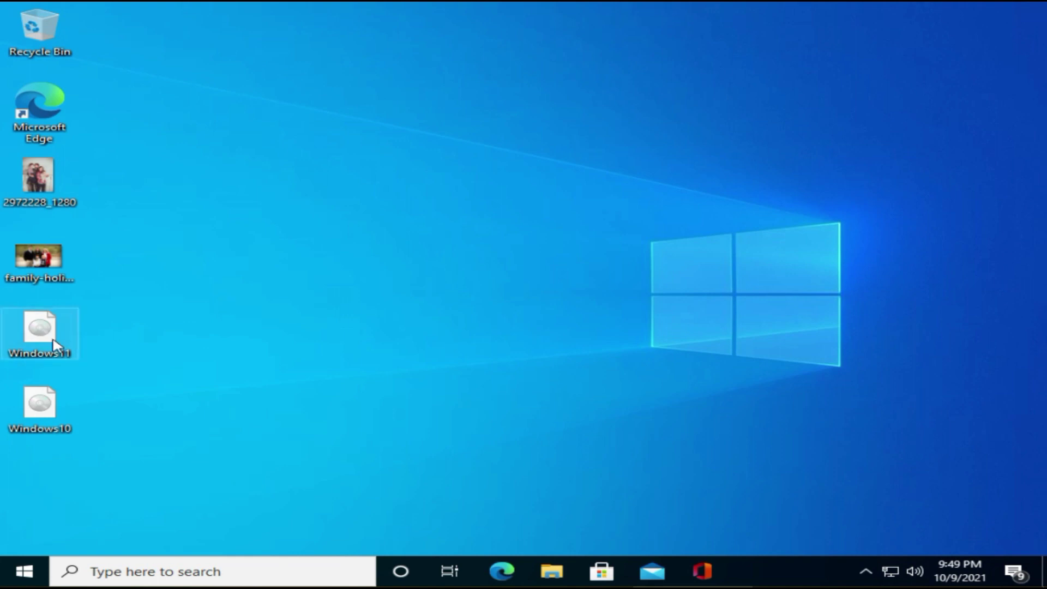
{"action": "right_click", "coordinate": [53, 340]}
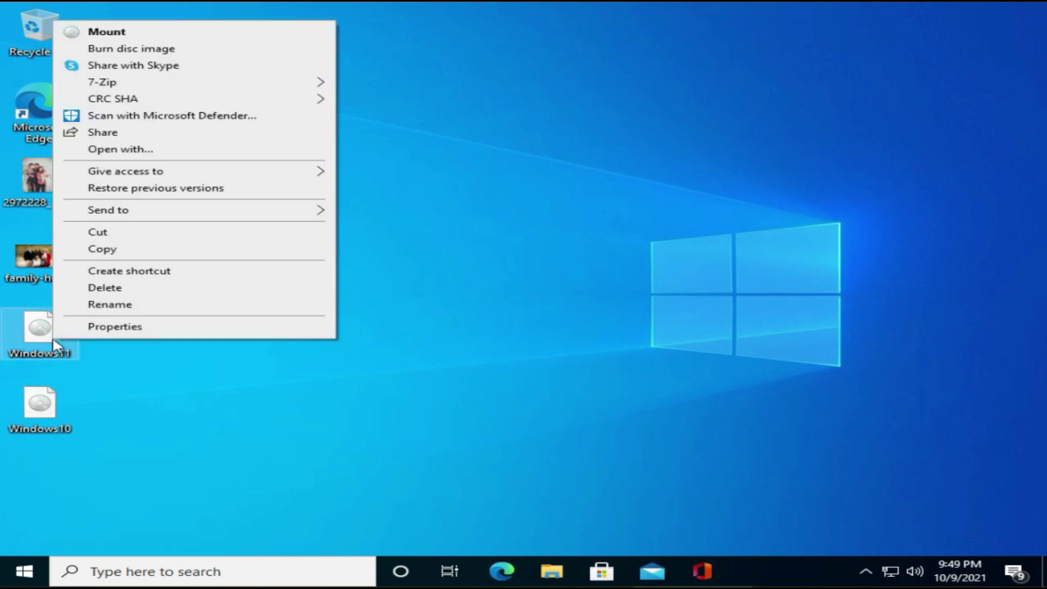
{"action": "mouse_move", "coordinate": [203, 84]}
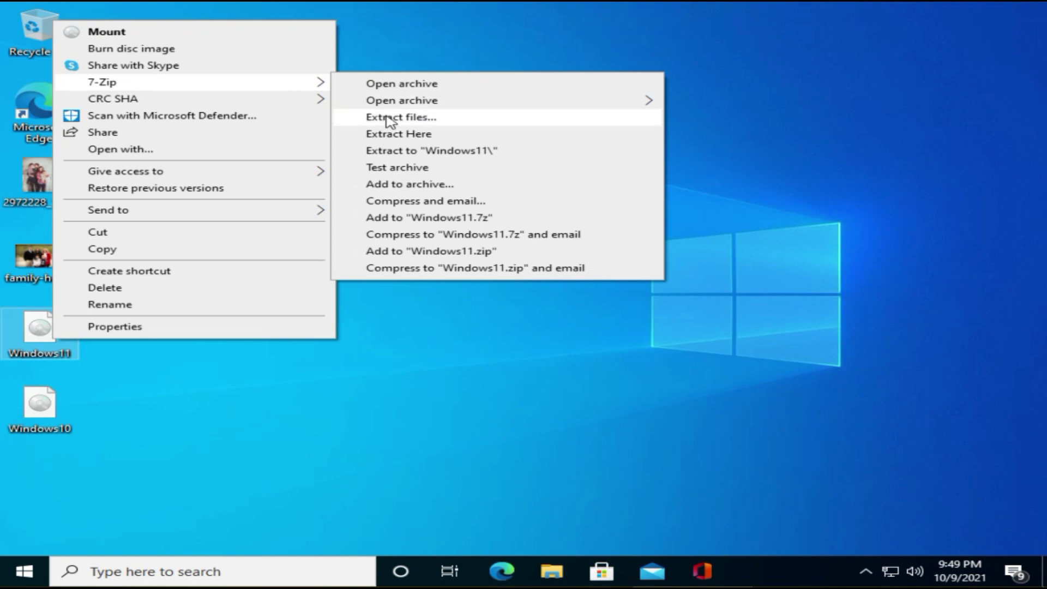
{"action": "left_click", "coordinate": [445, 120]}
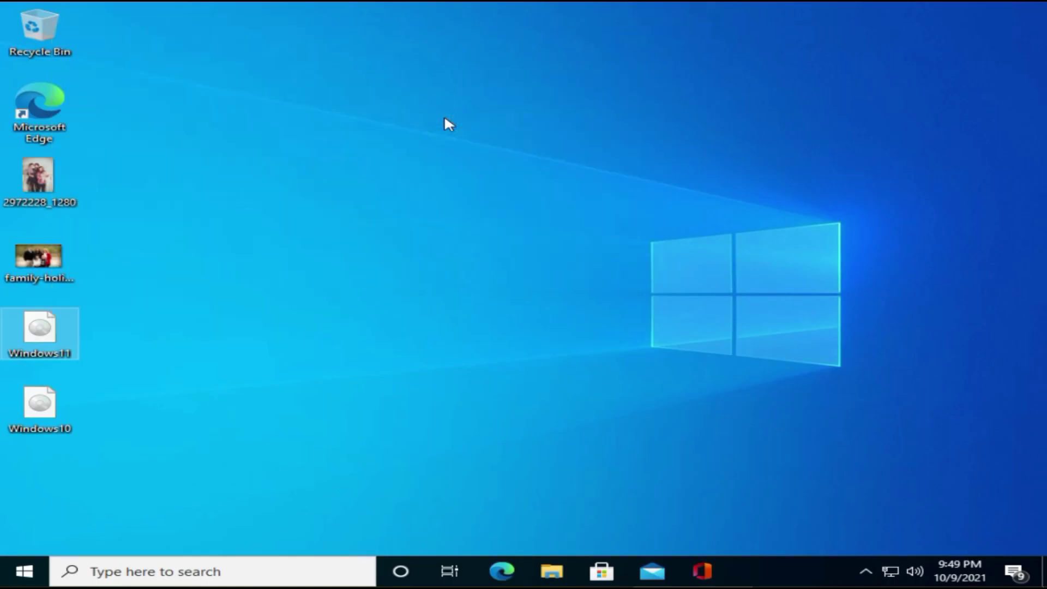
{"action": "left_click", "coordinate": [511, 381]}
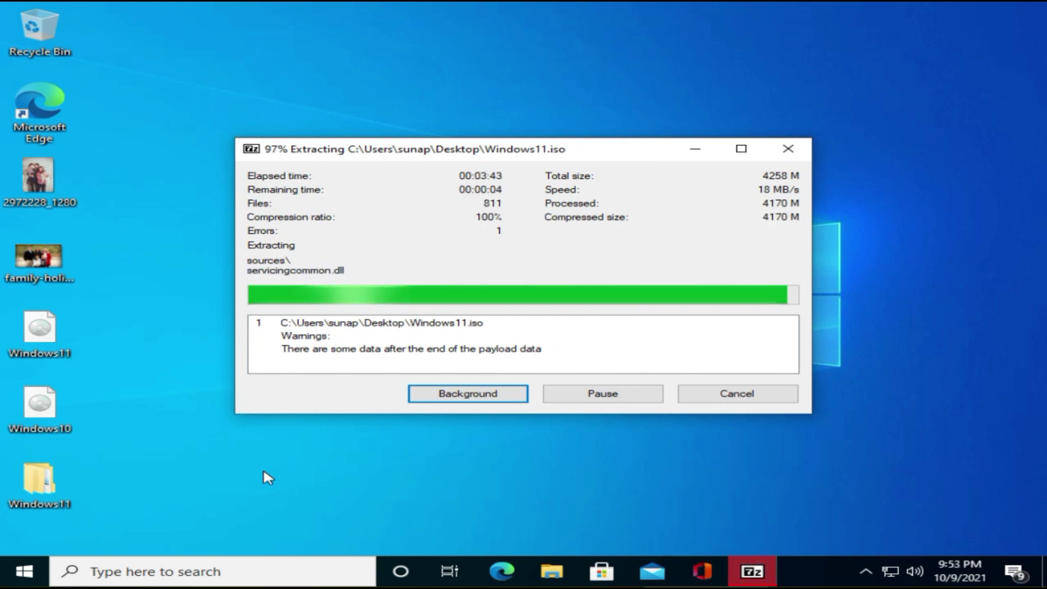
{"action": "left_click", "coordinate": [787, 153]}
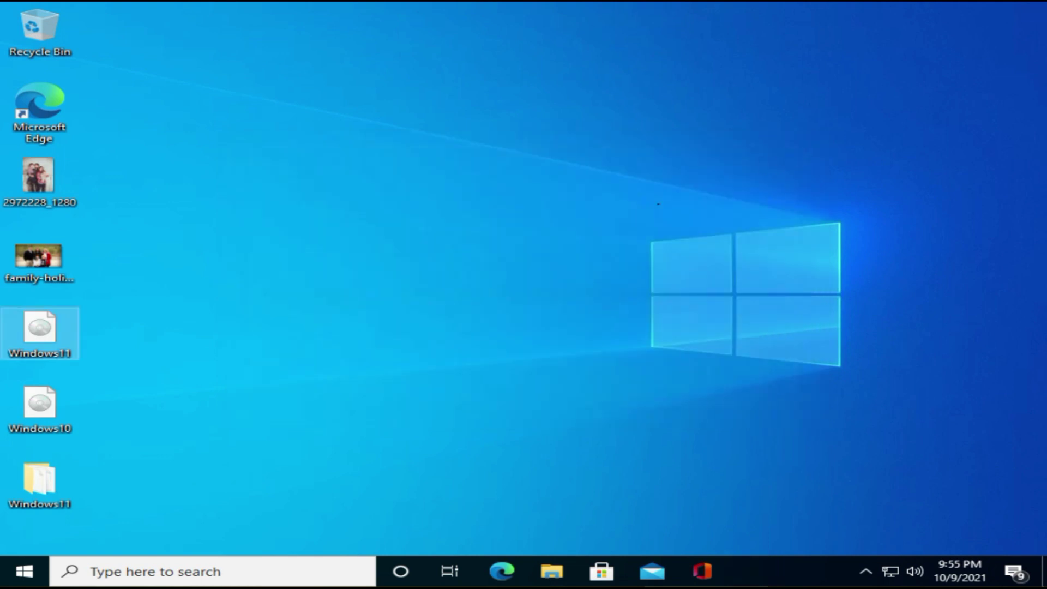
Extract Windows10.iso with 7-Zip into a Windows10 Desktop folder and close the completed window
{"action": "right_click", "coordinate": [53, 409]}
{"action": "mouse_move", "coordinate": [193, 156]}
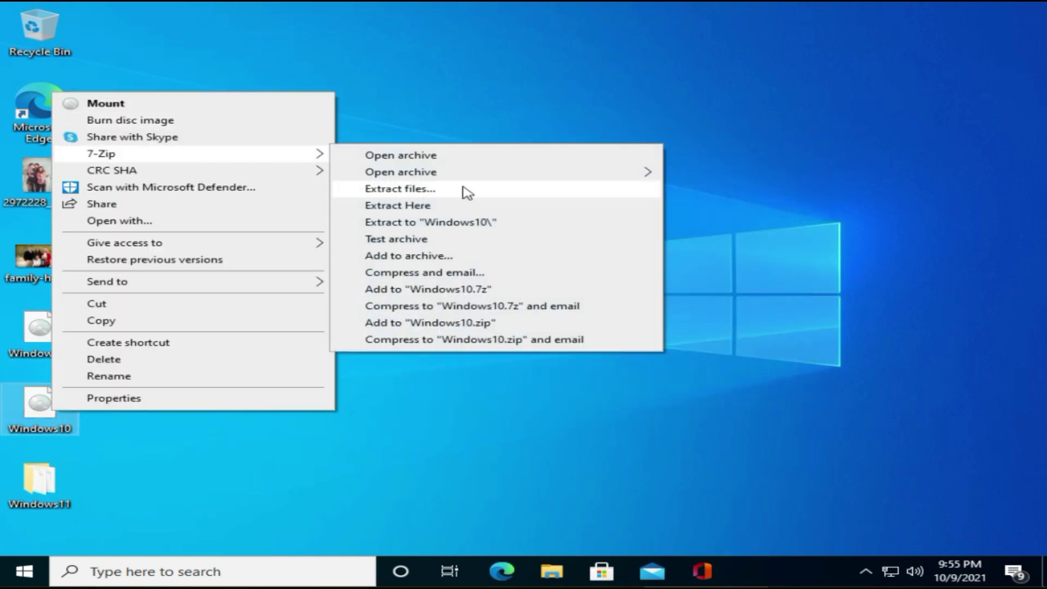
{"action": "left_click", "coordinate": [457, 193]}
{"action": "left_click", "coordinate": [524, 384]}
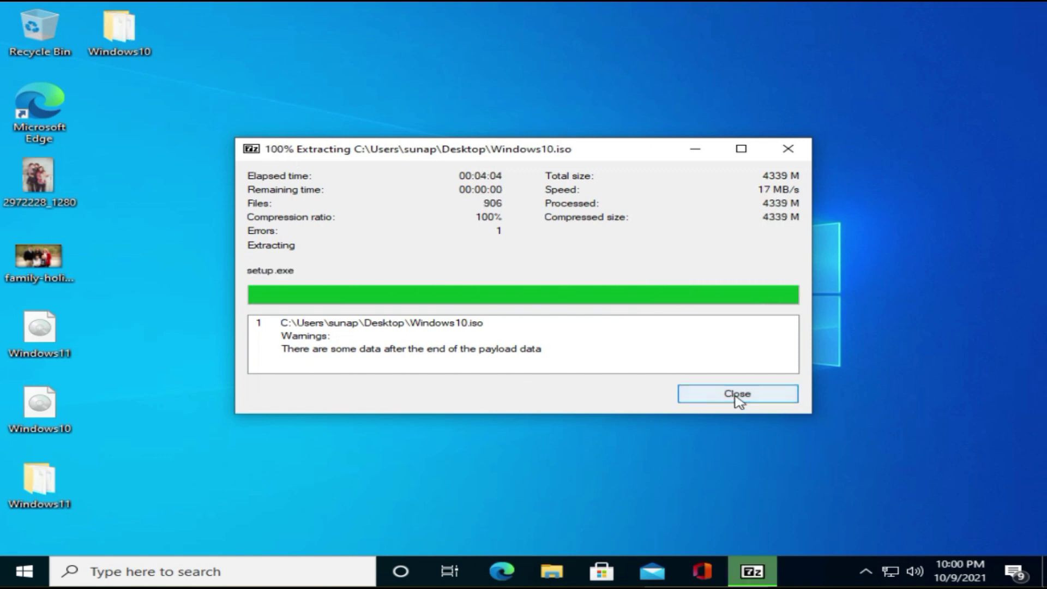
{"action": "left_click", "coordinate": [734, 393]}
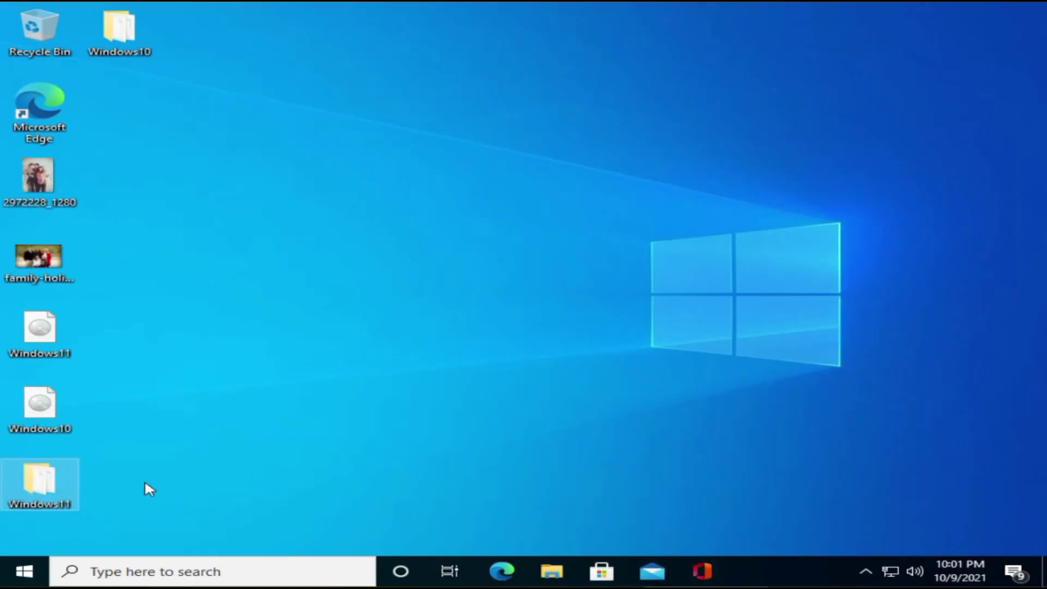
Copy install.esd from the Windows11\sources folder, sorted largest first, then close that window
{"action": "double_click", "coordinate": [46, 485]}
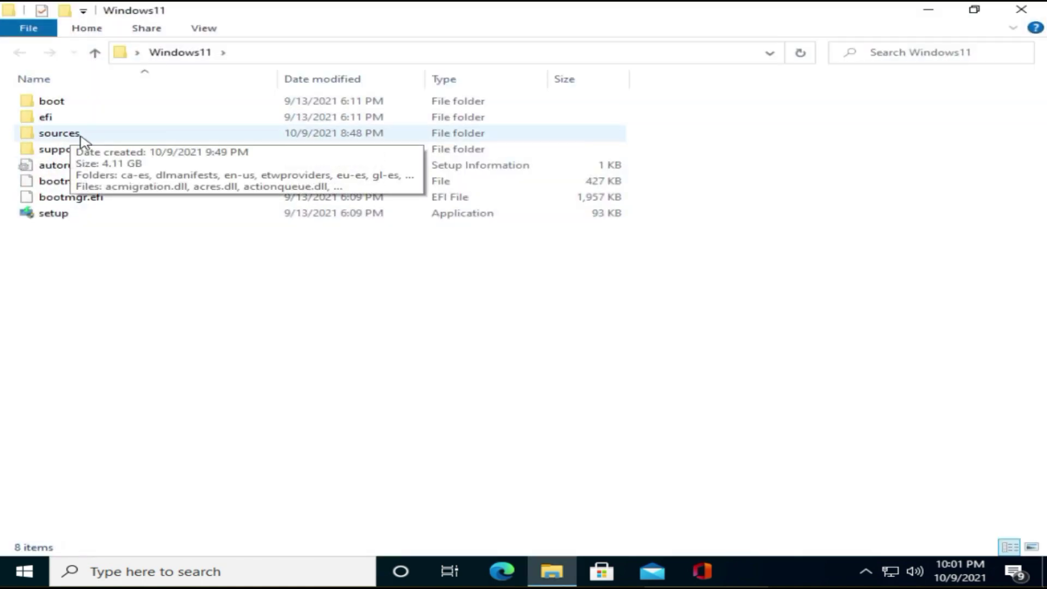
{"action": "double_click", "coordinate": [79, 137]}
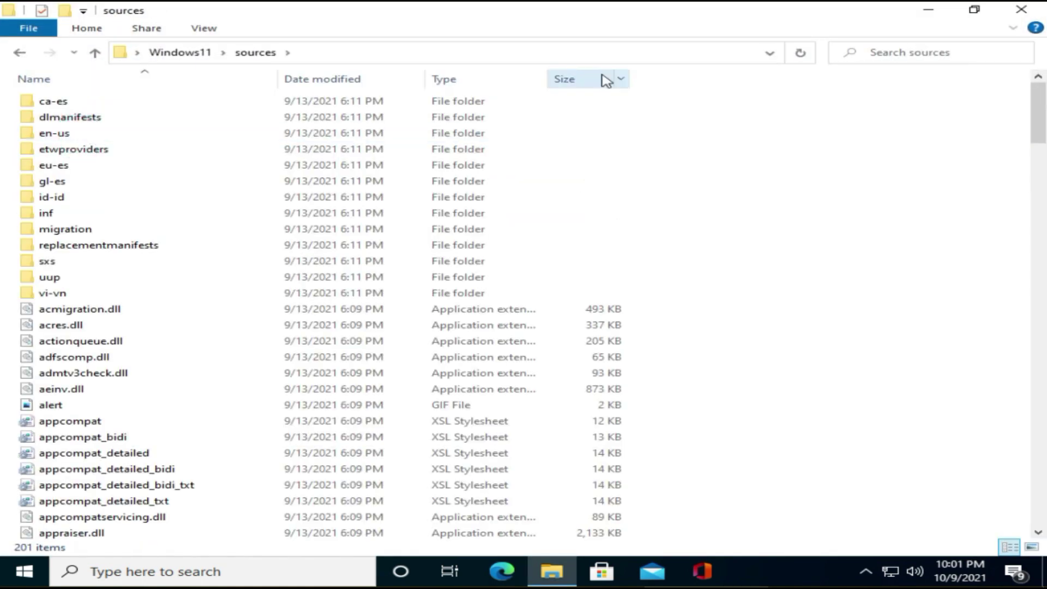
{"action": "left_click", "coordinate": [606, 81]}
{"action": "left_click", "coordinate": [94, 103]}
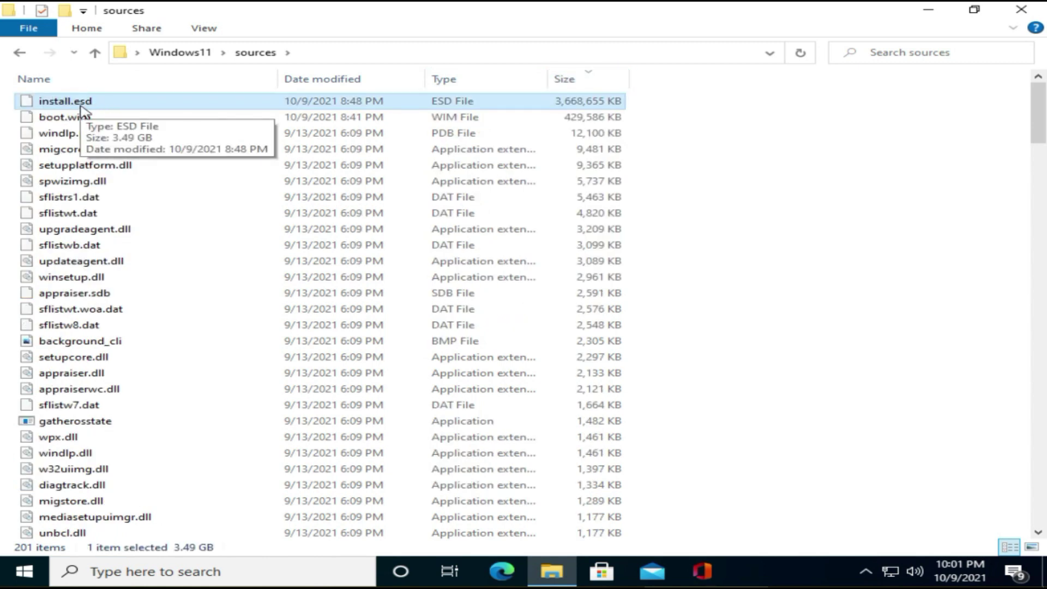
{"action": "right_click", "coordinate": [81, 107]}
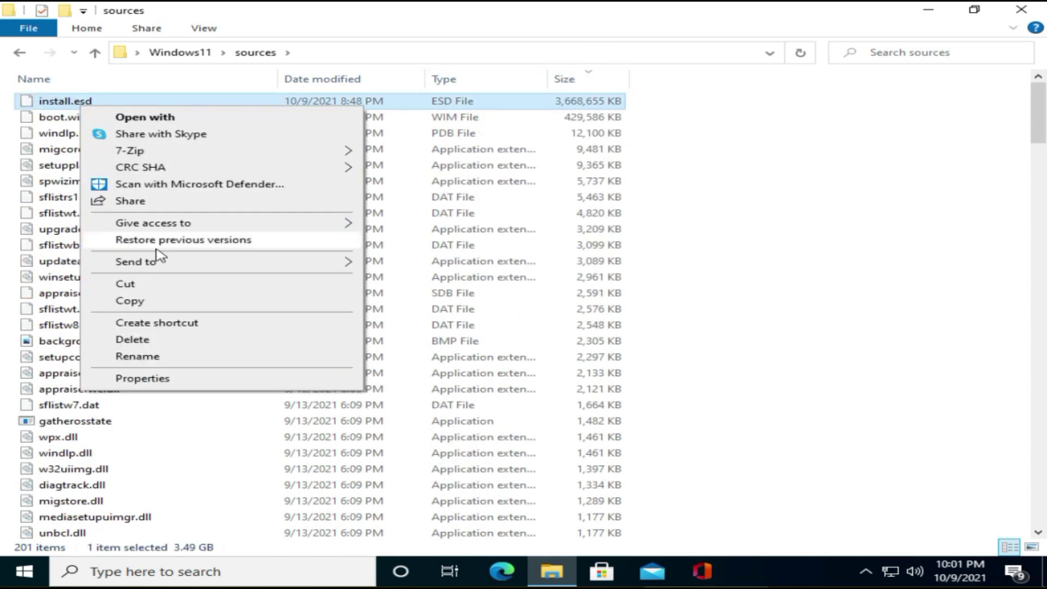
{"action": "left_click", "coordinate": [172, 302]}
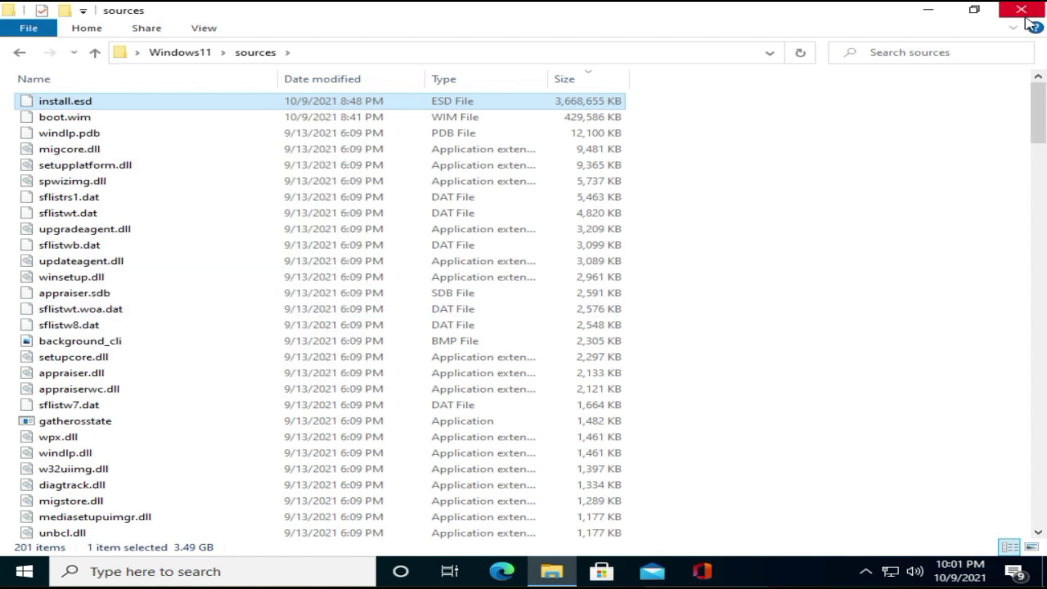
{"action": "left_click", "coordinate": [1021, 9]}
Paste install.esd into Windows10\sources, replacing the existing file
{"action": "double_click", "coordinate": [133, 44]}
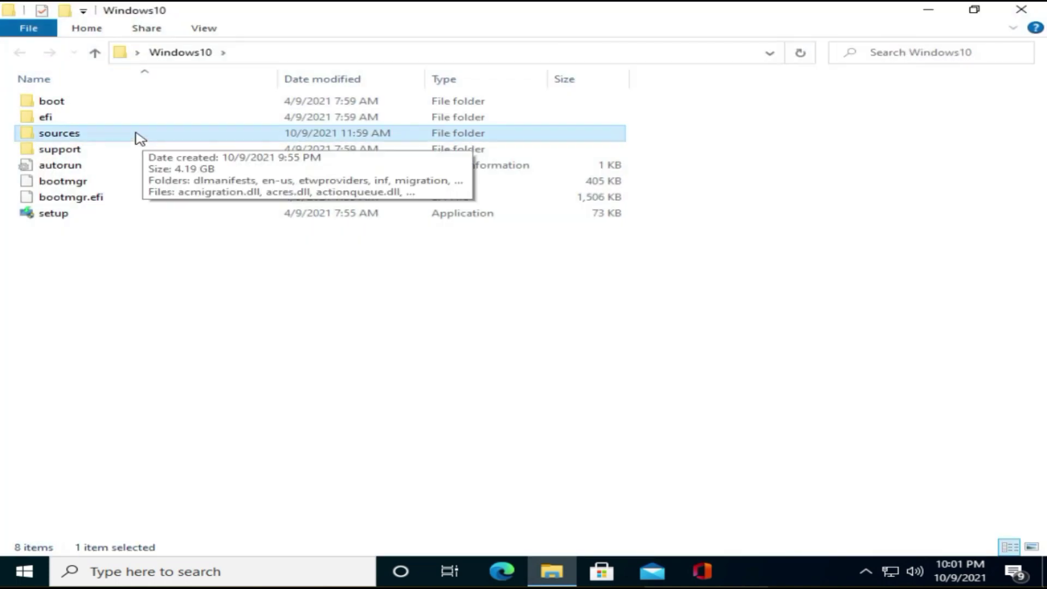
{"action": "double_click", "coordinate": [136, 135]}
{"action": "right_click", "coordinate": [657, 170]}
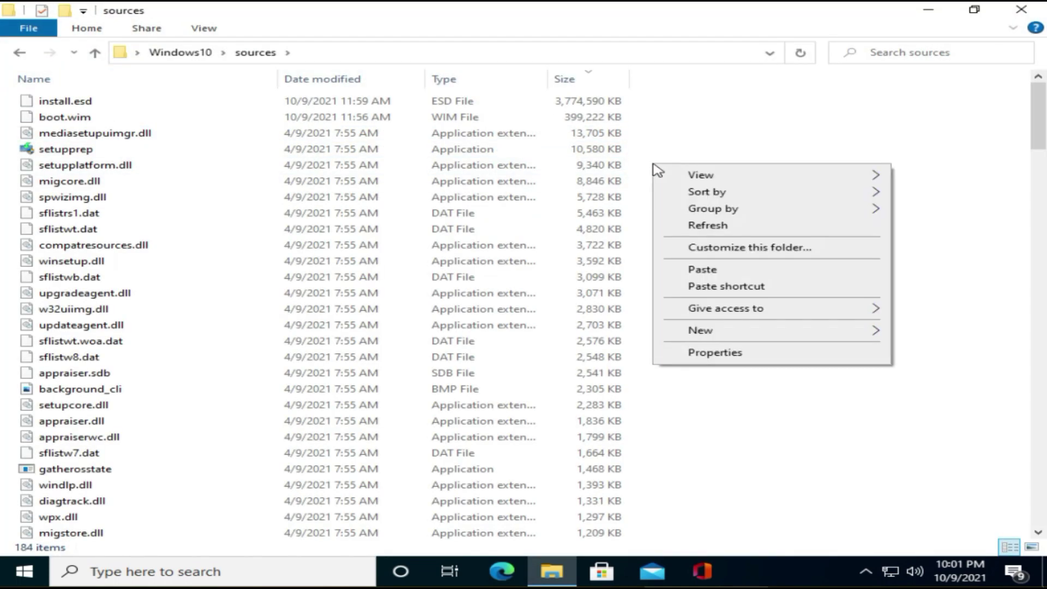
{"action": "left_click", "coordinate": [728, 272]}
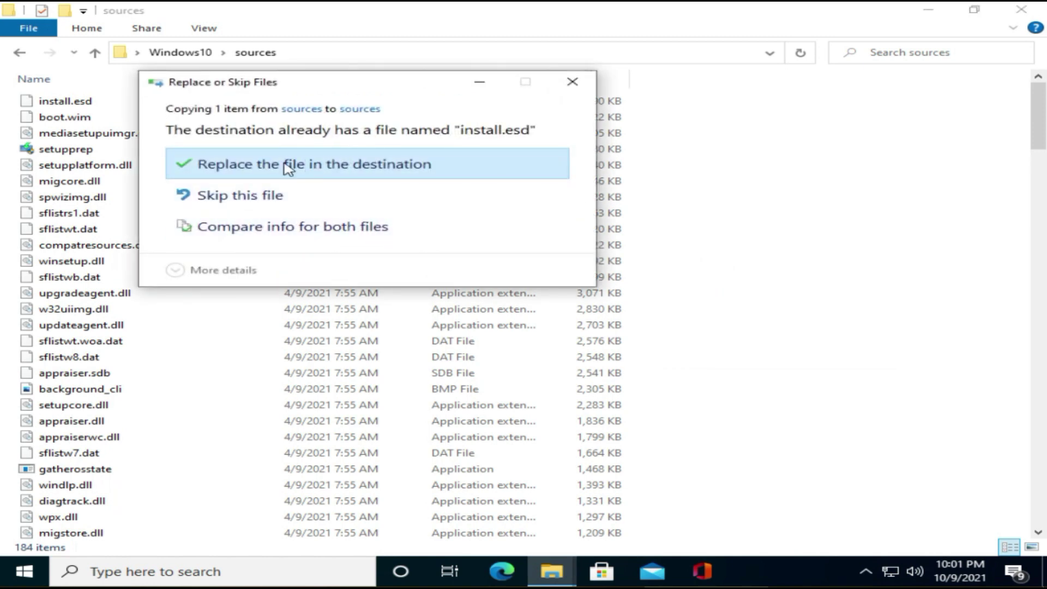
{"action": "left_click", "coordinate": [337, 173]}
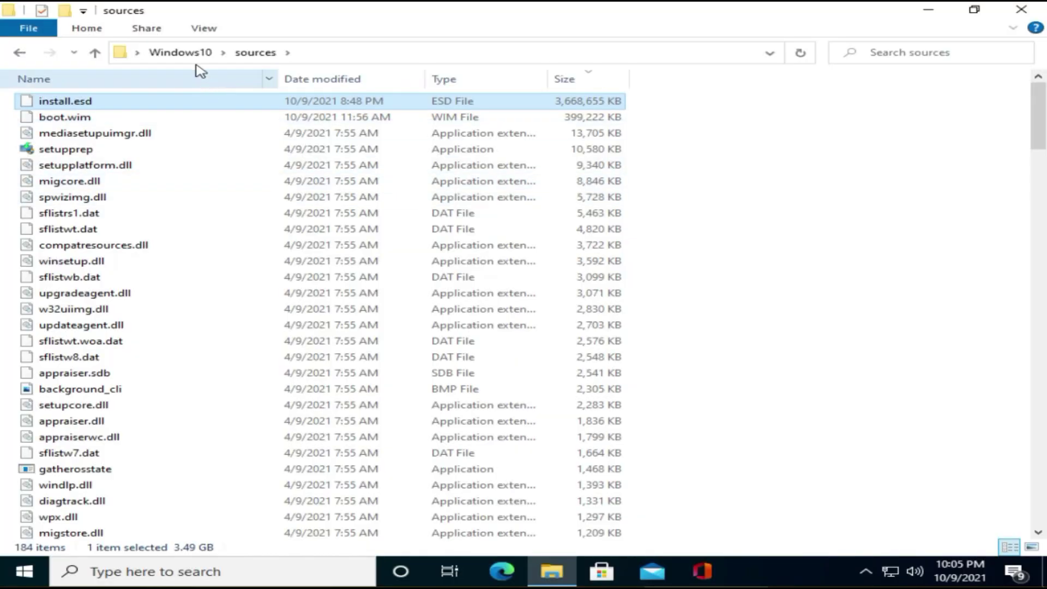
Launch setup from the Windows10 folder and approve the UAC prompt
{"action": "left_click", "coordinate": [195, 55]}
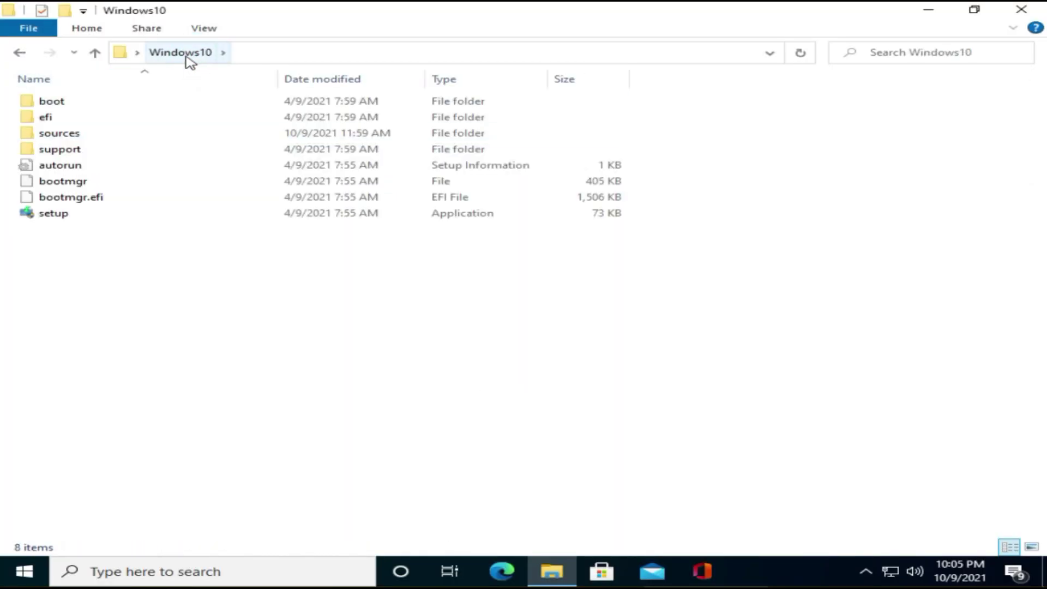
{"action": "double_click", "coordinate": [67, 214]}
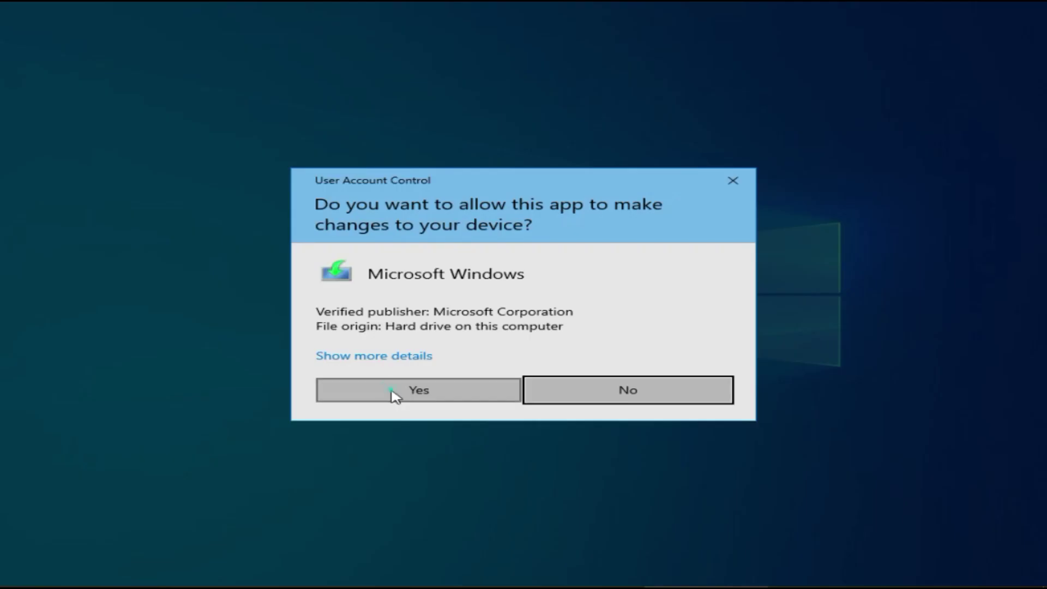
{"action": "left_click", "coordinate": [392, 389]}
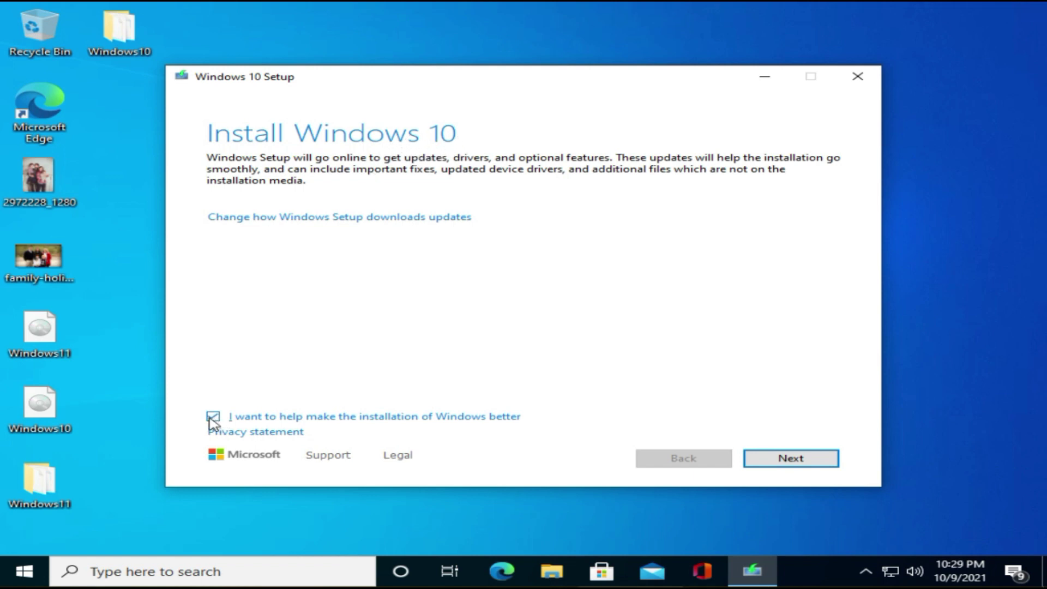
Uncheck the help-improve-installation option and set updates to Not right now
{"action": "left_click", "coordinate": [213, 420]}
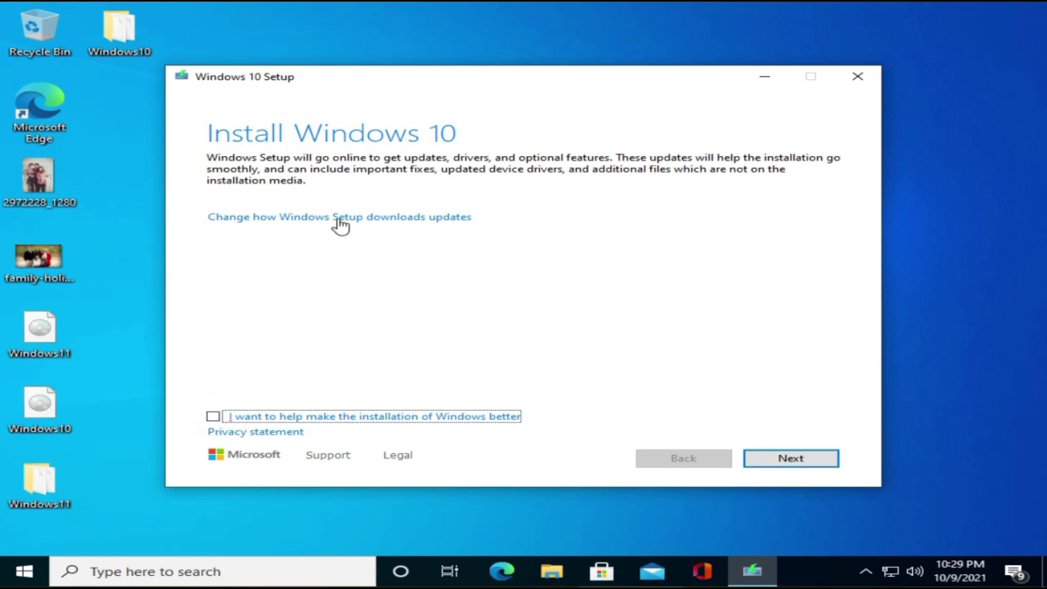
{"action": "left_click", "coordinate": [362, 221]}
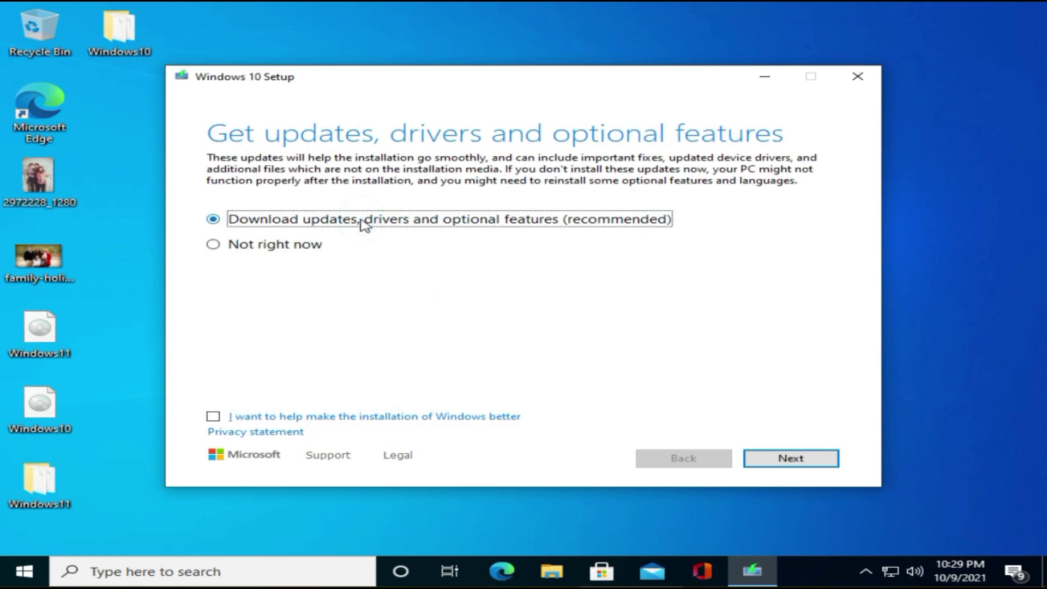
{"action": "left_click", "coordinate": [215, 246]}
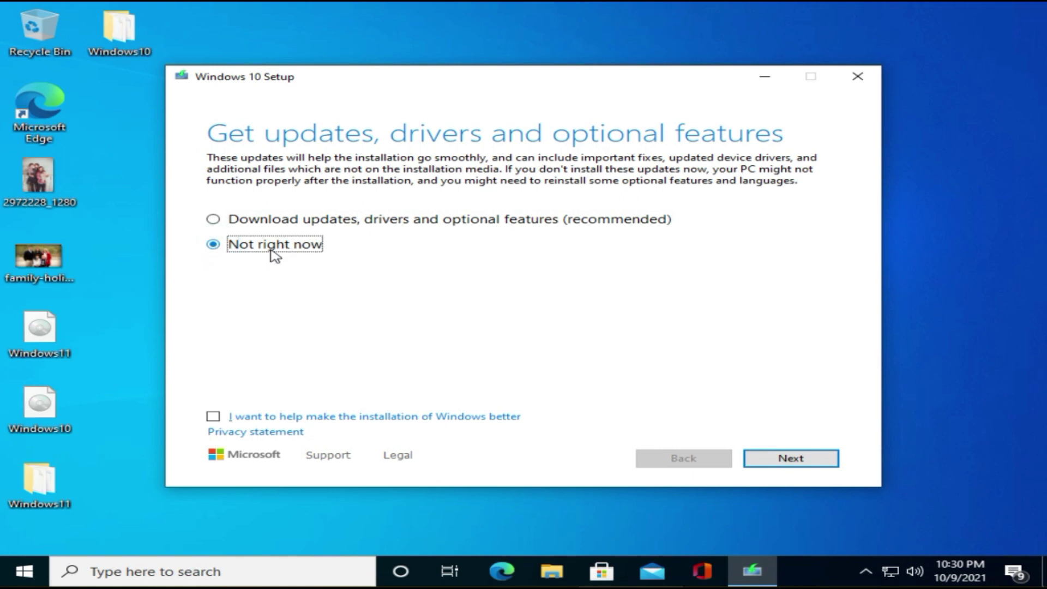
Accept the license, keep personal files and apps, and start installing Windows 11
{"action": "left_click", "coordinate": [777, 459]}
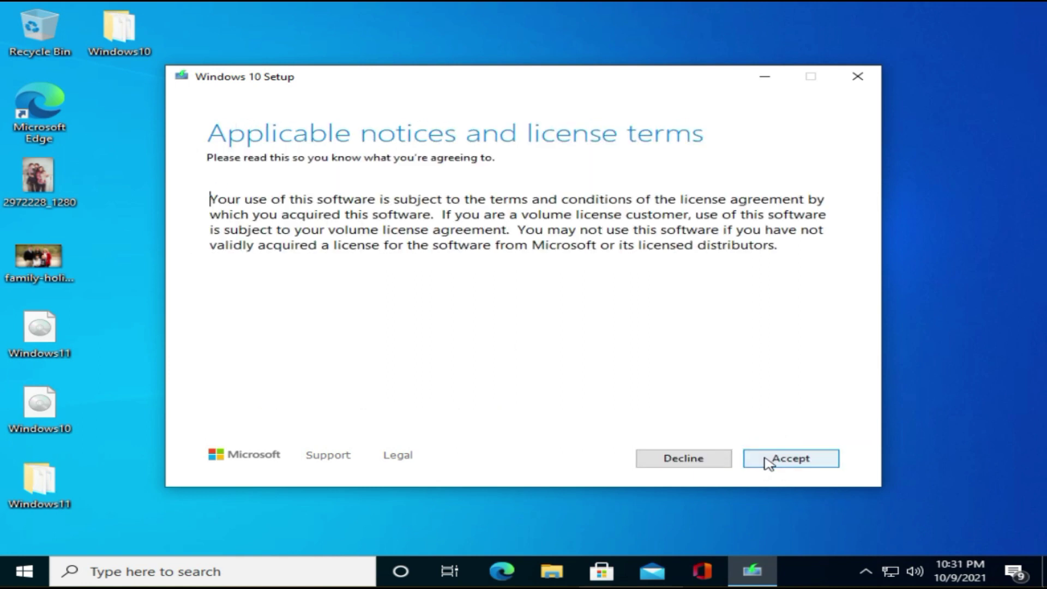
{"action": "left_click", "coordinate": [769, 460]}
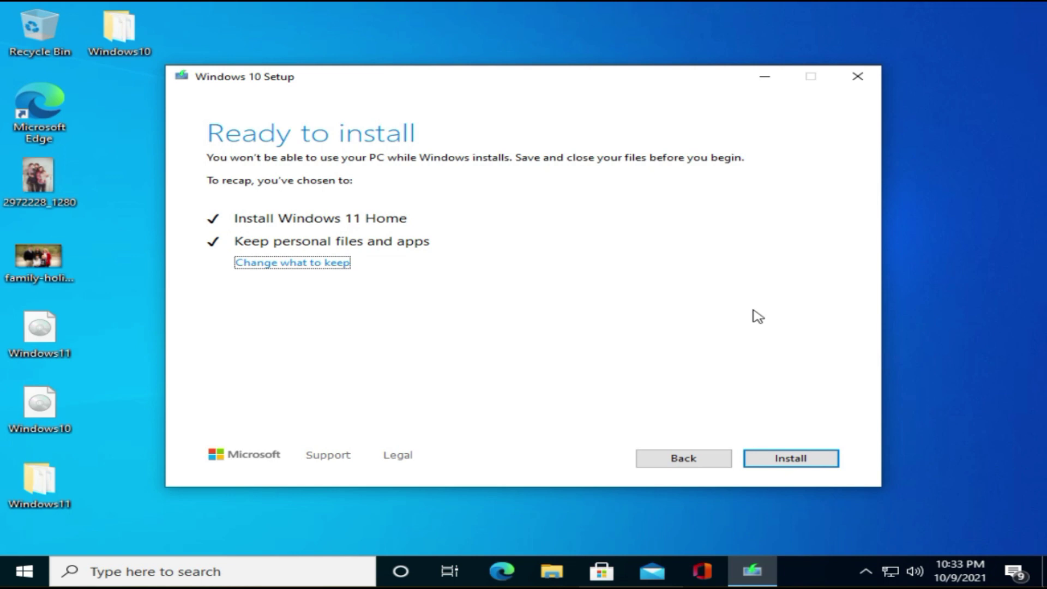
{"action": "left_click", "coordinate": [309, 263]}
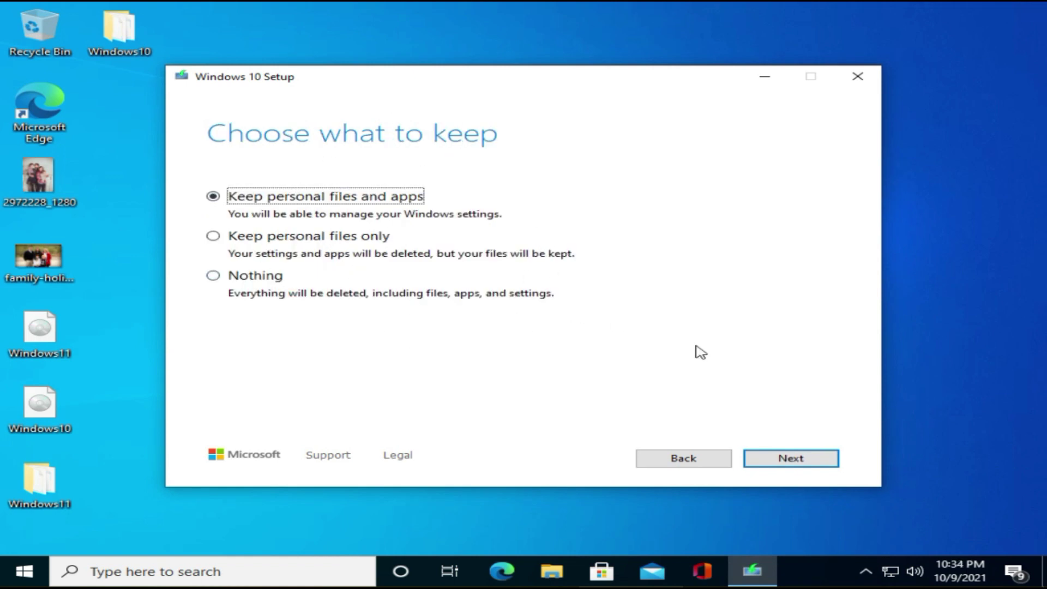
{"action": "left_click", "coordinate": [811, 460]}
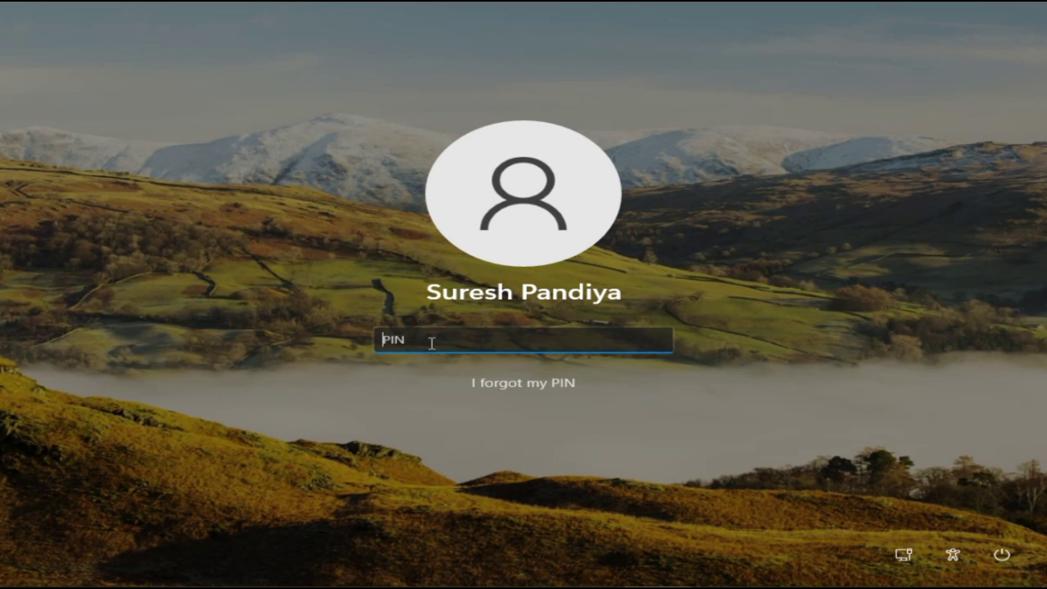
Enter the account PIN to sign in to the upgraded Windows 11 desktop
{"action": "type", "text": "****"}
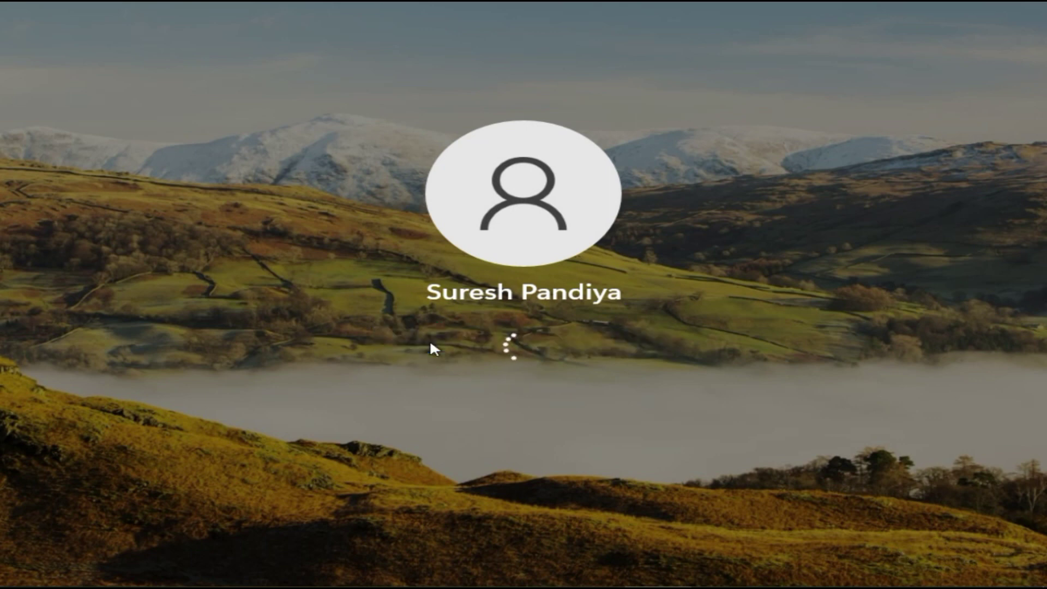